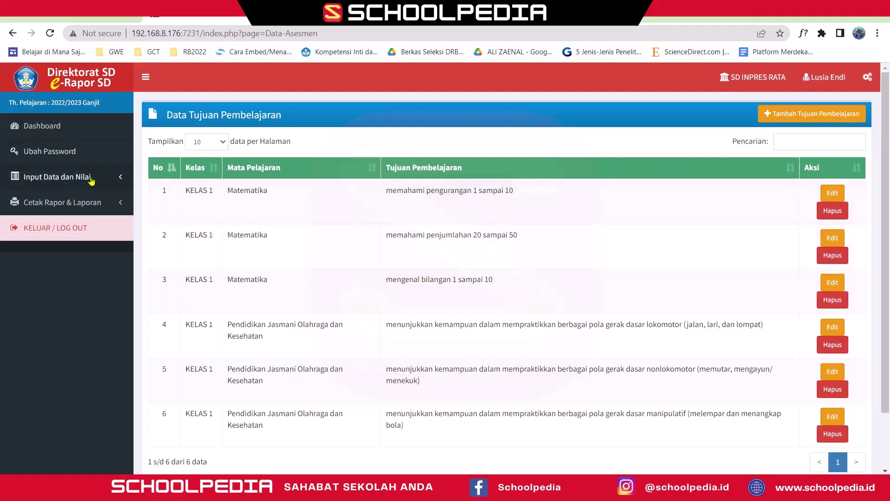
Open the Input Nilai form for KELAS 1 and load the first listed student's grades.
left_click(60, 176)
left_click(48, 219)
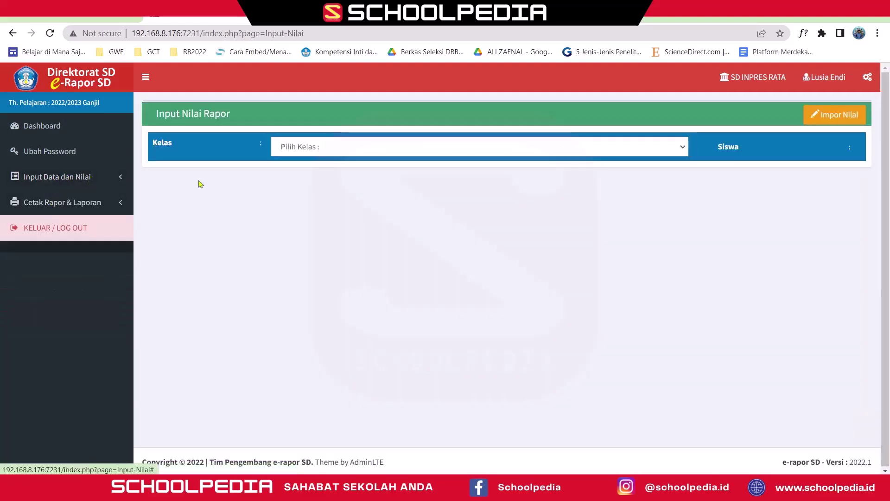
left_click(616, 148)
left_click(533, 172)
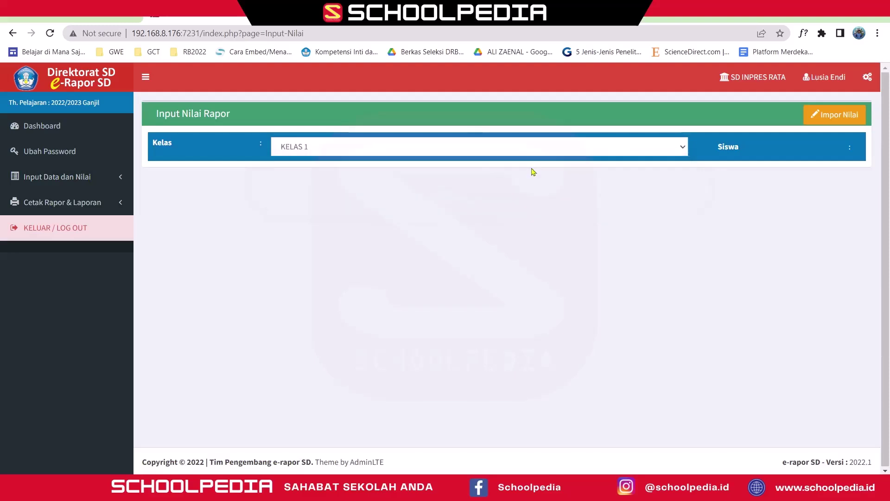
left_click(662, 146)
left_click(651, 173)
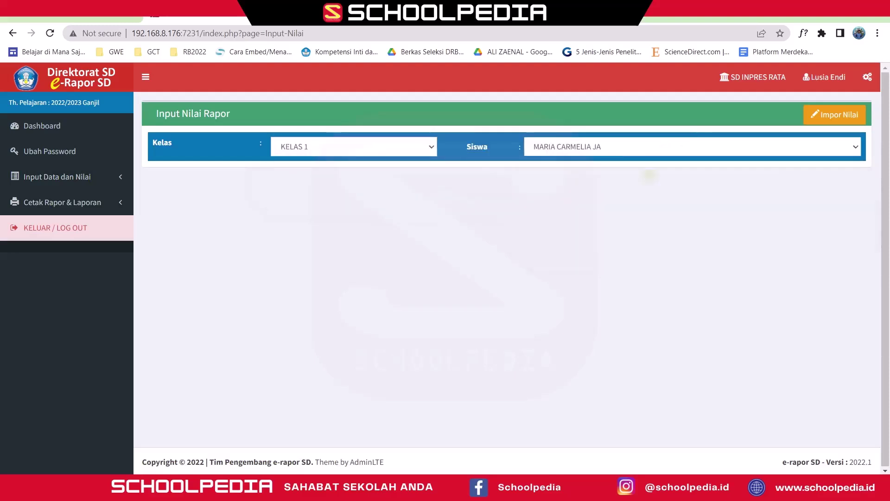
Set the student's Matematika grade to 80 and save the report card grades.
scroll(438, 228, "down", 2)
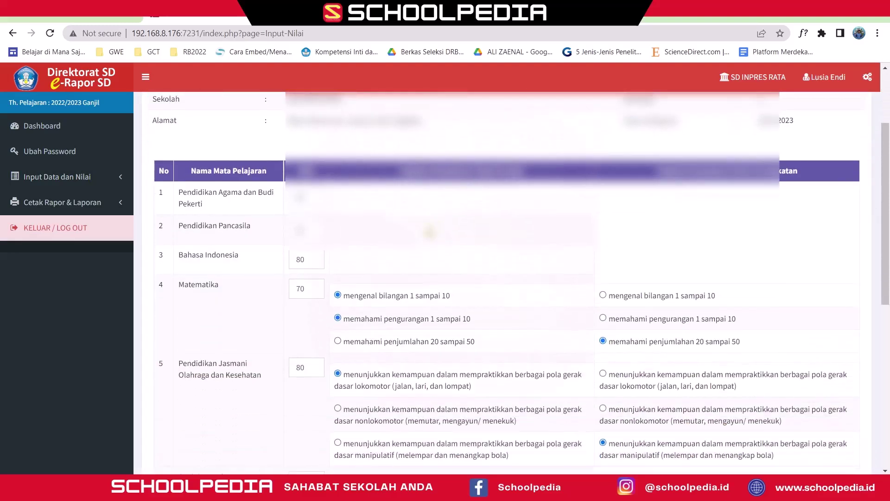
left_click_drag(305, 290, 294, 287)
type("80")
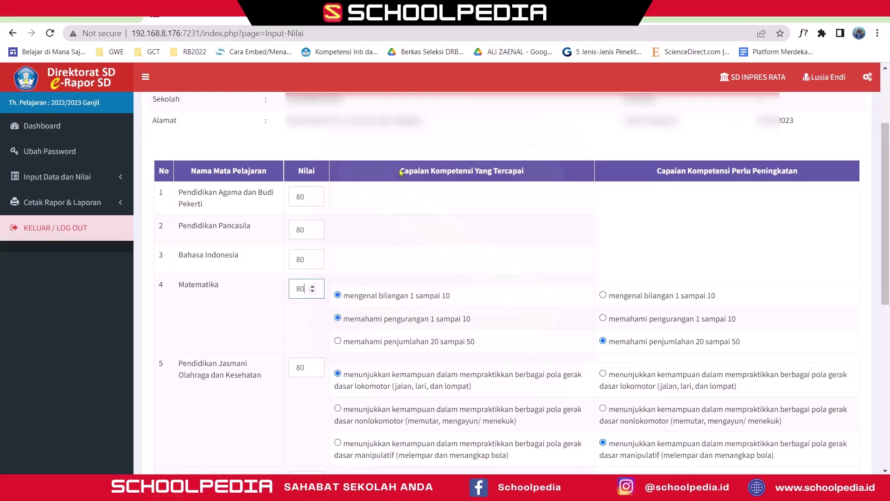
left_click_drag(401, 173, 520, 168)
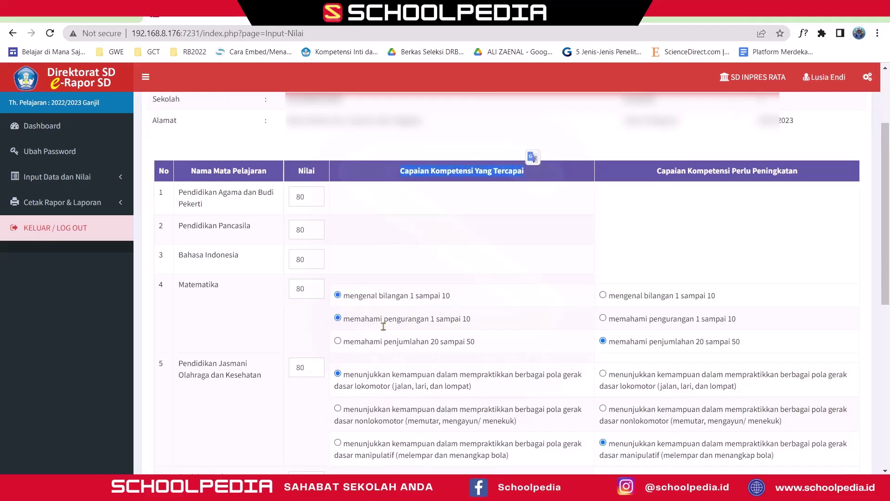
left_click(366, 298)
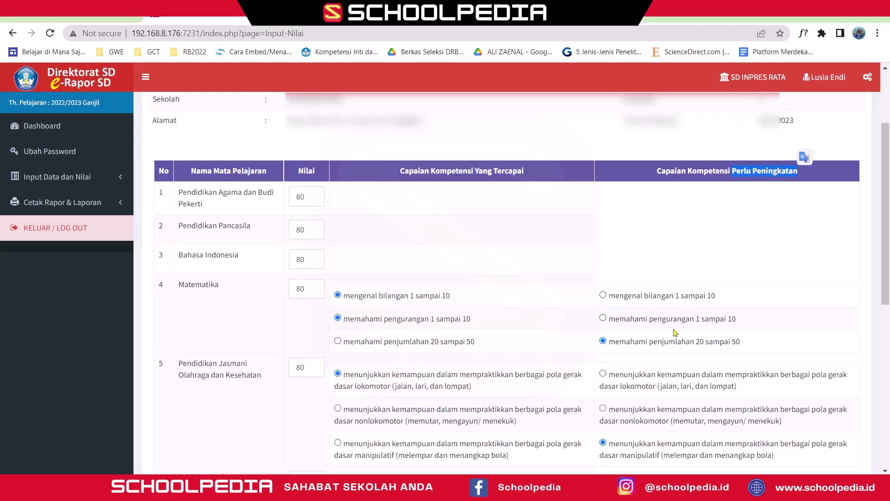
scroll(675, 332, "down", 8)
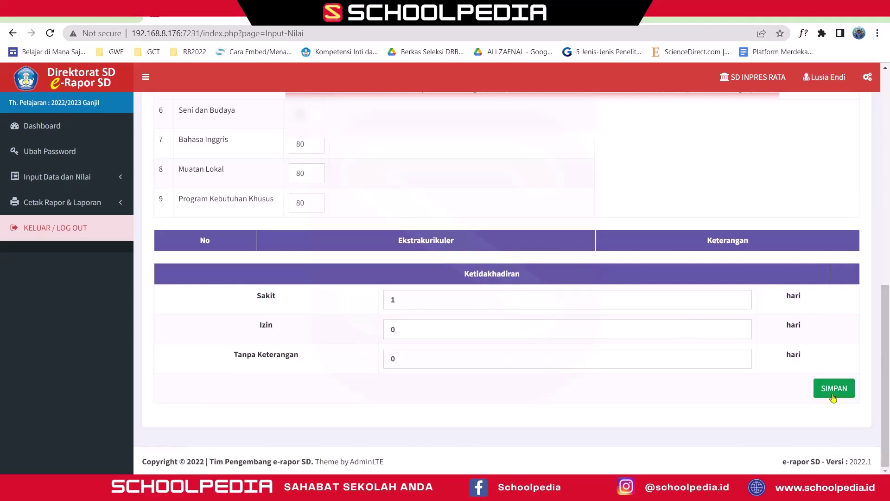
left_click(833, 395)
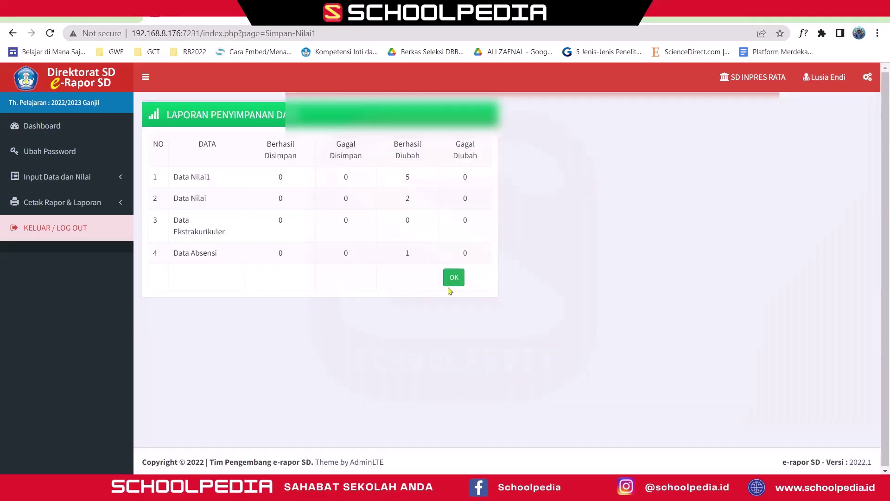
left_click(450, 283)
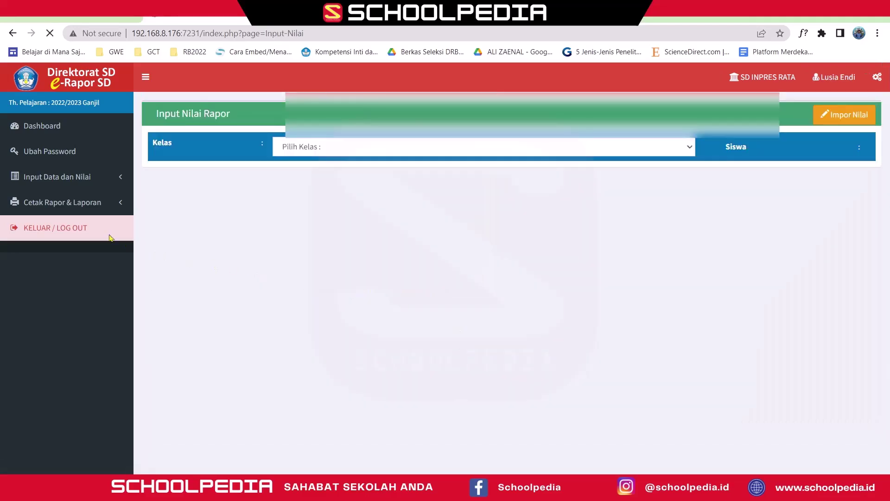
Open the Proses Deskripsi form for KELAS 1 and load the first listed student.
left_click(70, 187)
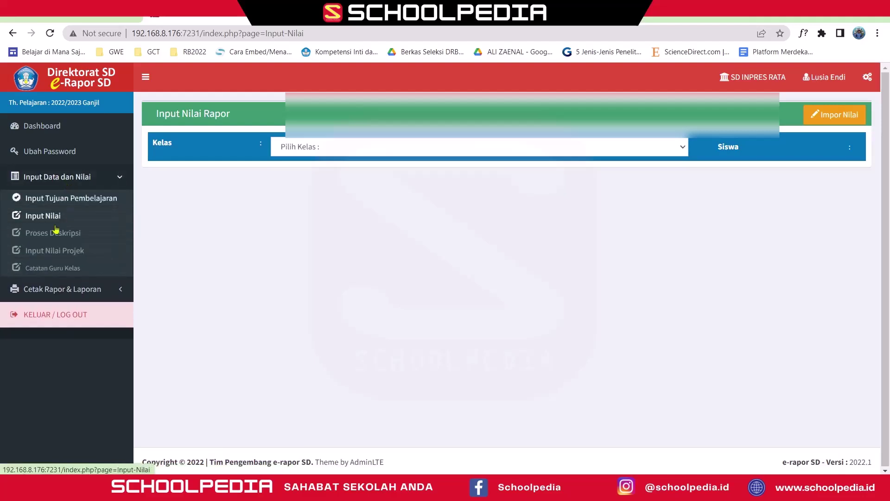
left_click(53, 236)
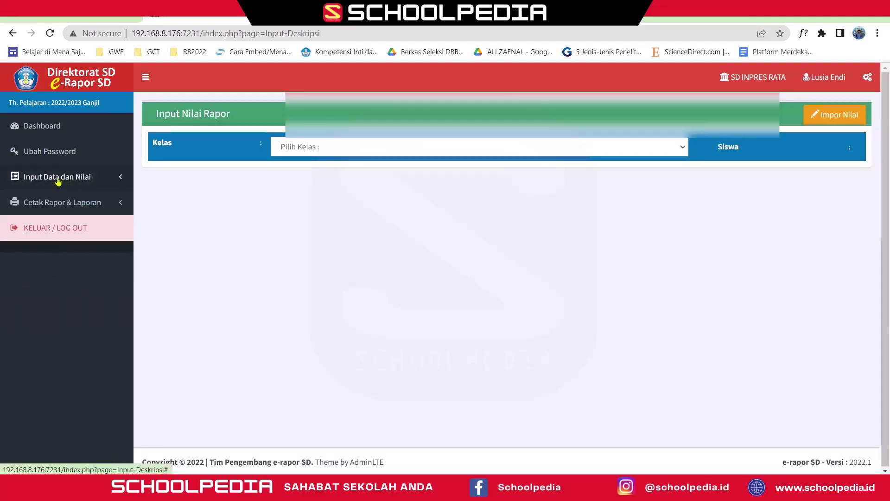
left_click(60, 180)
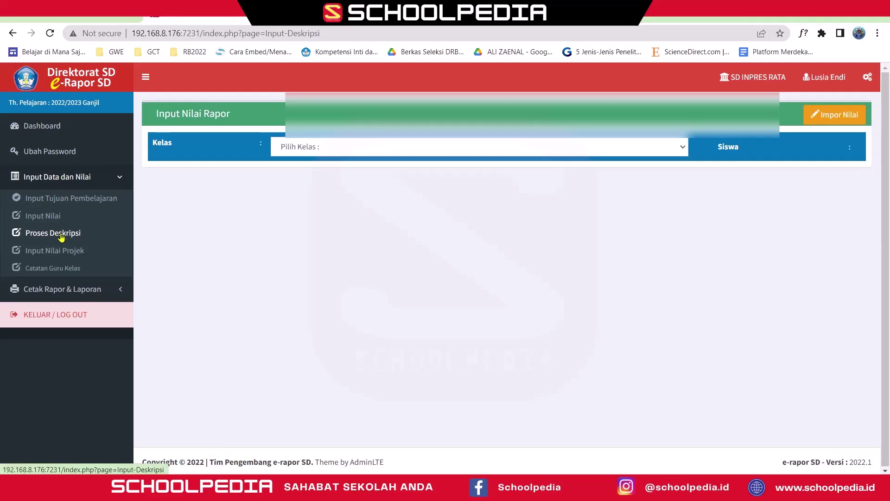
left_click(59, 233)
left_click(401, 152)
left_click(343, 174)
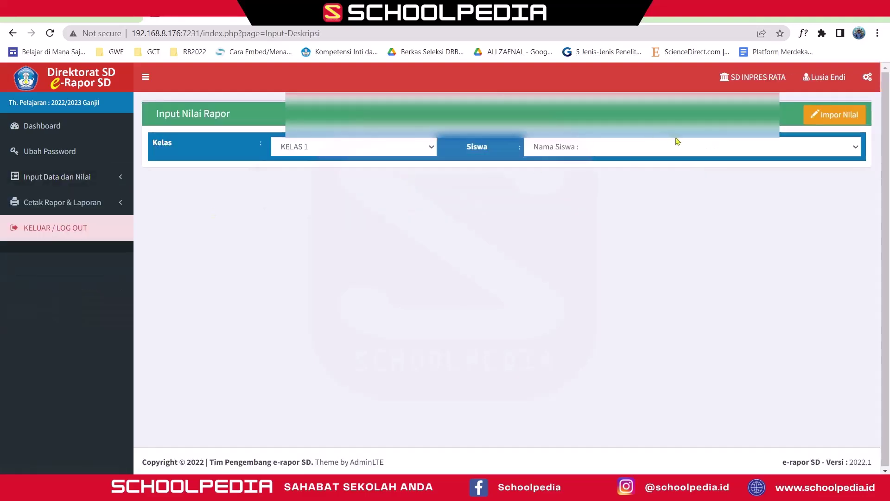
left_click(677, 140)
left_click(644, 177)
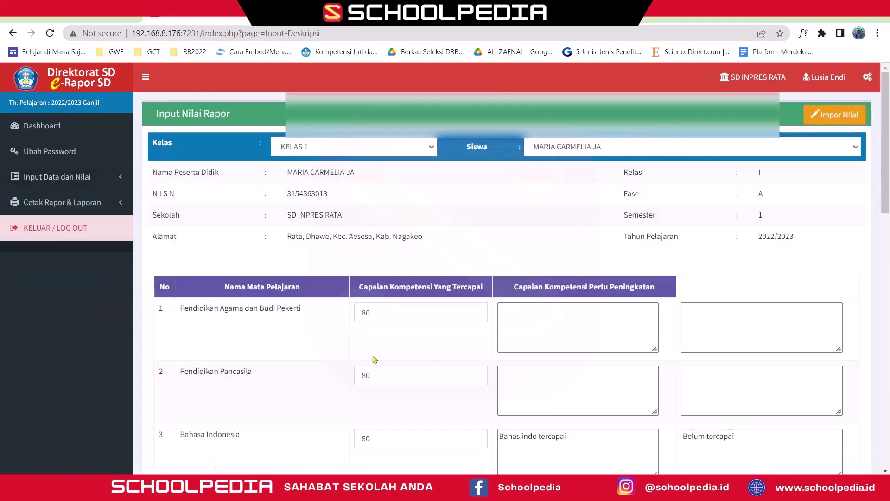
Examine the Matematika descriptions for achieved competencies and those needing improvement.
scroll(362, 319, "down", 3)
scroll(519, 320, "down", 3)
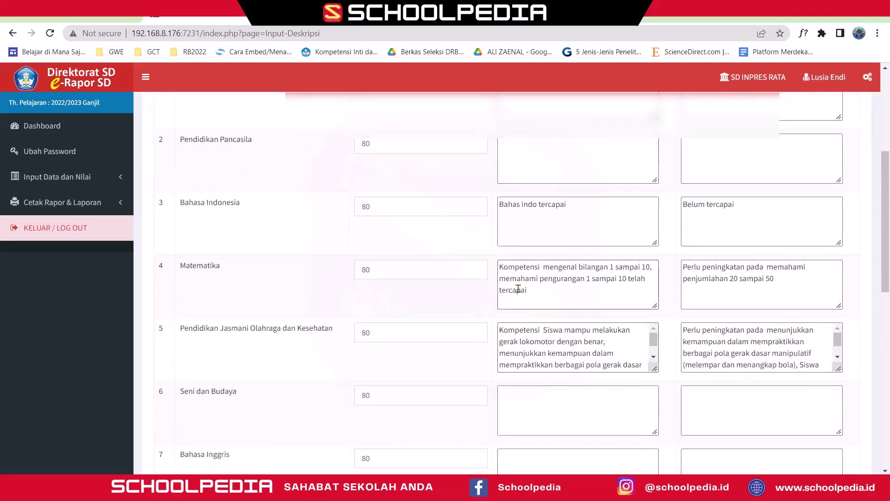
left_click_drag(500, 268, 635, 292)
left_click(629, 278)
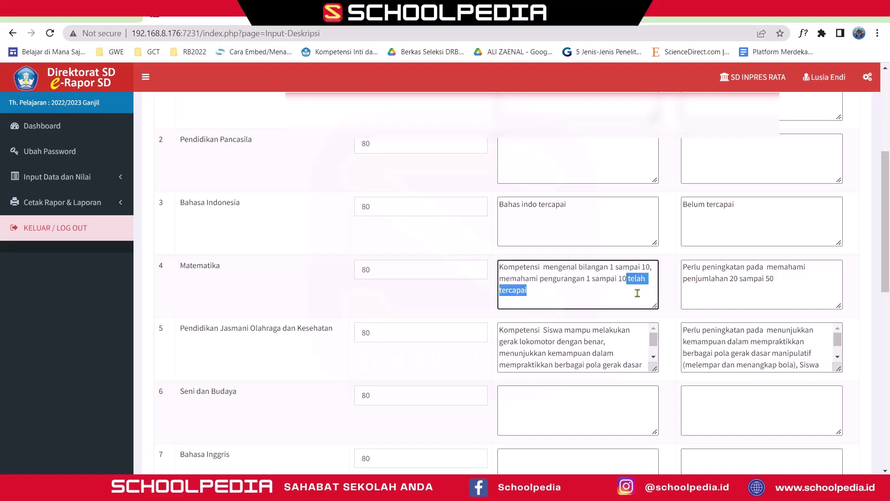
left_click(514, 270)
left_click_drag(499, 270, 540, 265)
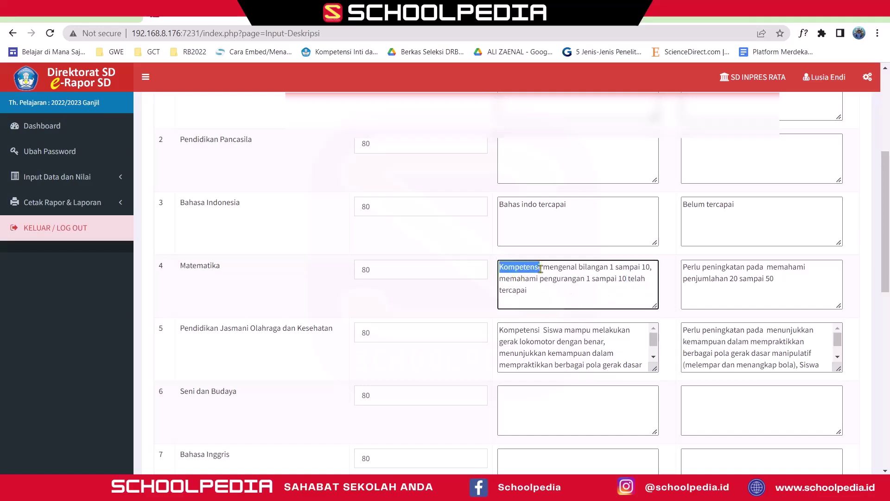
key("Tab")
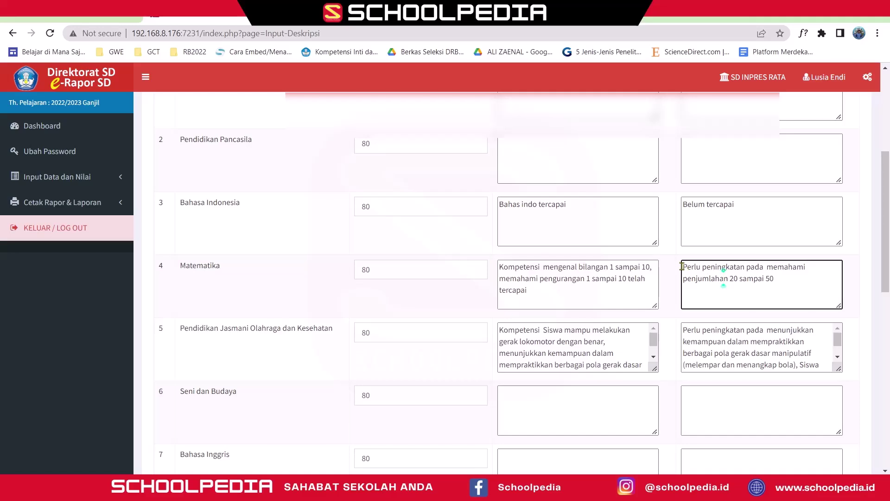
left_click_drag(682, 267, 745, 267)
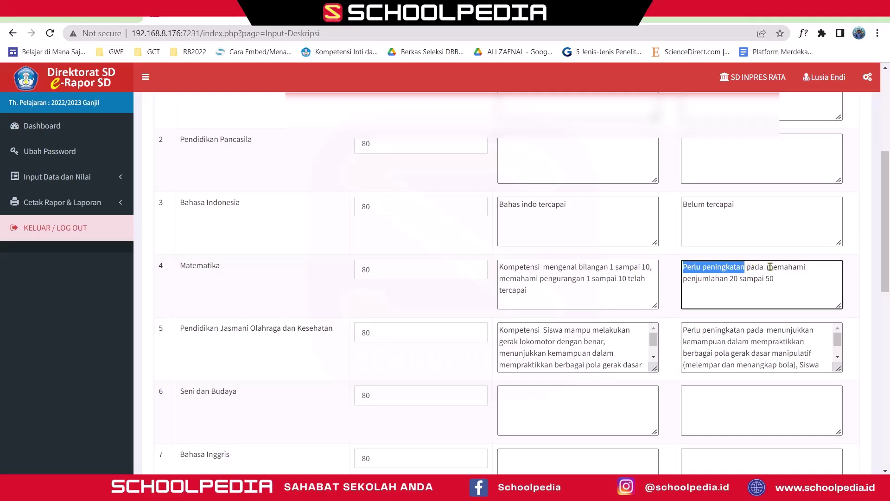
left_click_drag(767, 266, 776, 279)
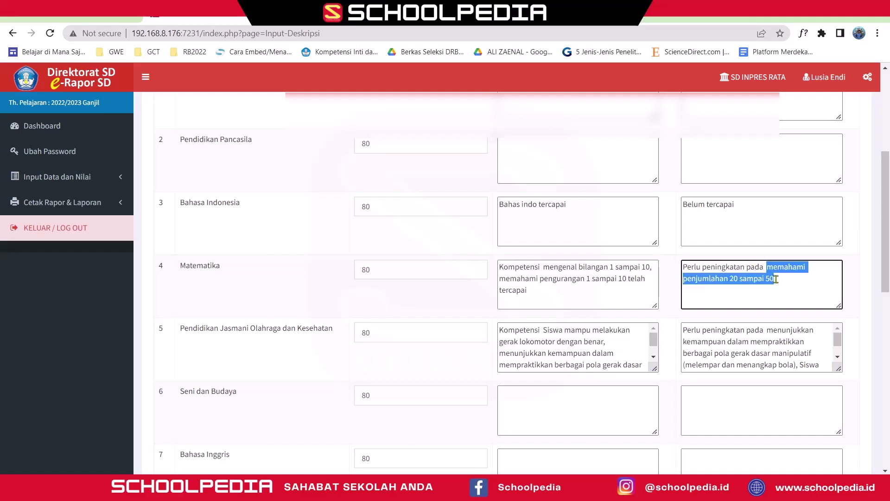
left_click(767, 296)
scroll(747, 287, "down", 1)
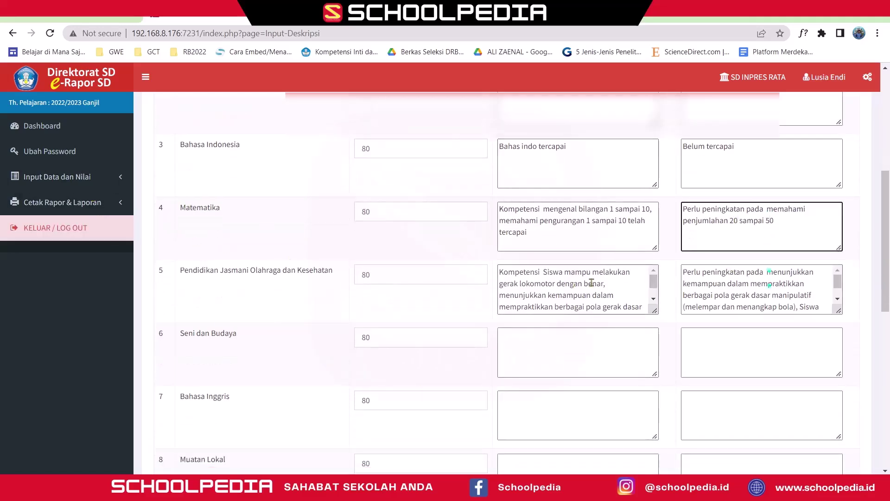
Open the Catatan Guru Kelas page and list the students of KELAS 1.
left_click(74, 177)
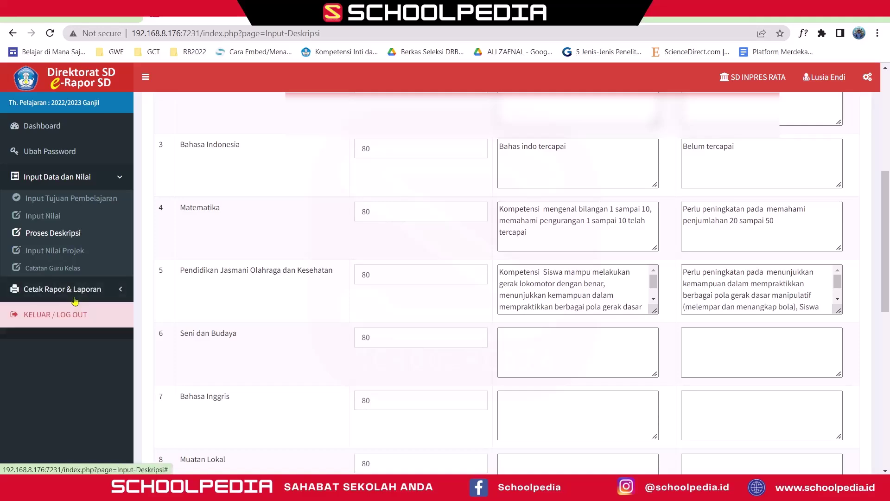
left_click(53, 270)
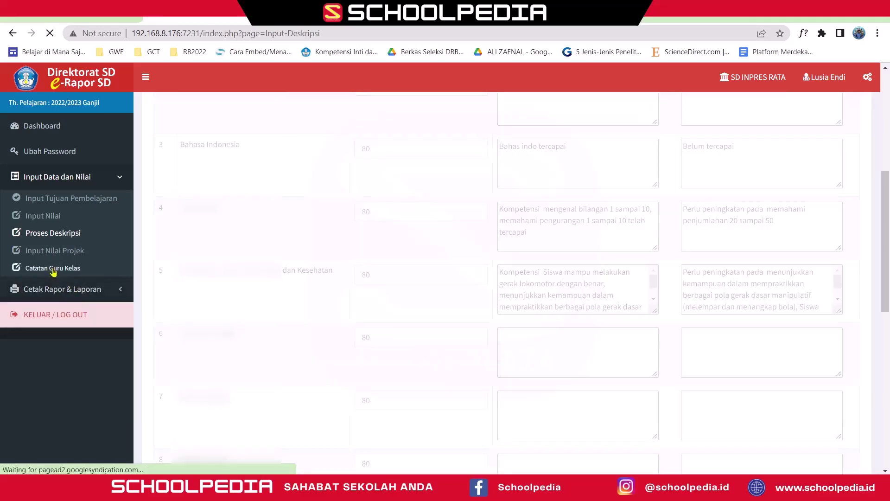
left_click(281, 151)
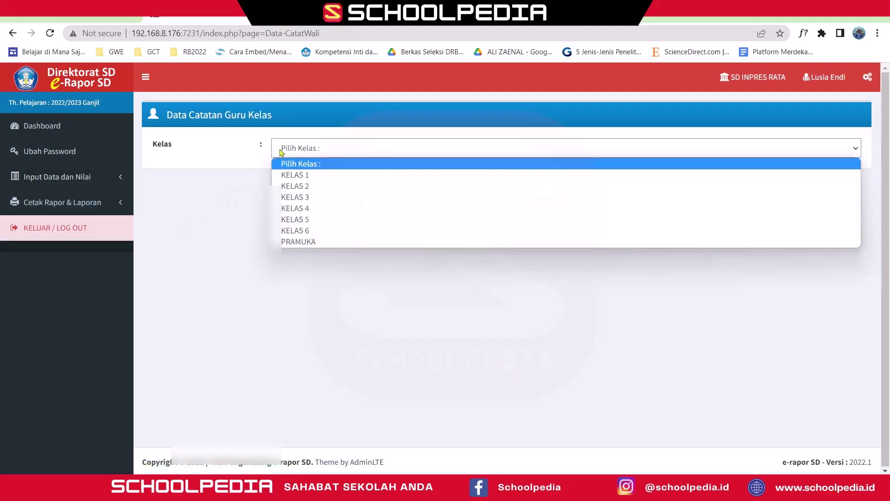
left_click(288, 173)
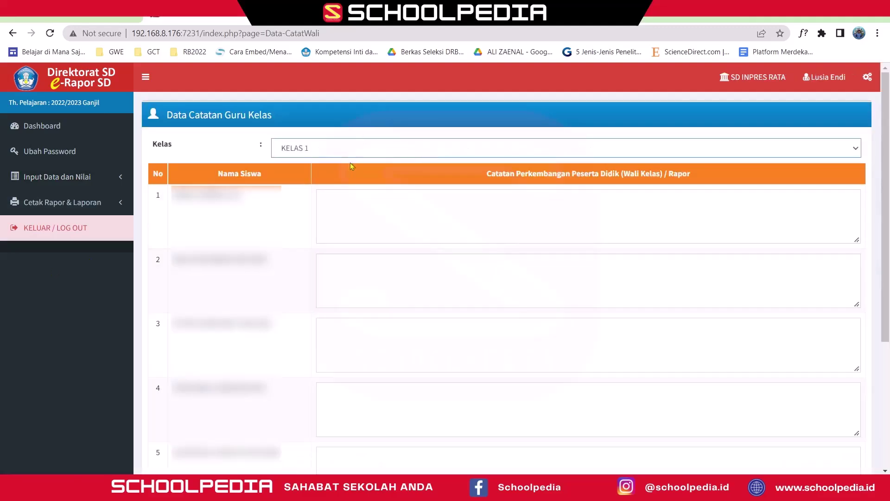
Enter the first student's development note: "Peserta didik sudah berani mengemukakan ide dan pendapat di depan teman sekelasnya".
left_click(341, 214)
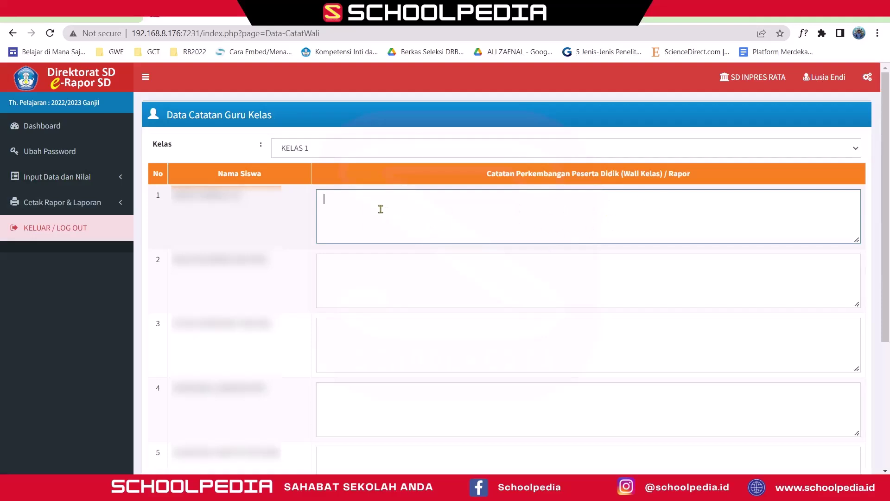
type("Peserta didik sudah berani menge")
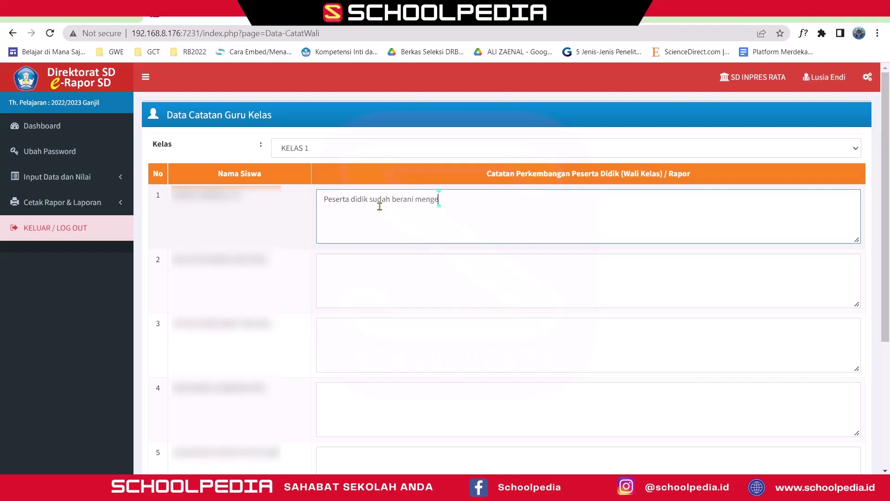
type("mukakan ide dan pendapat d")
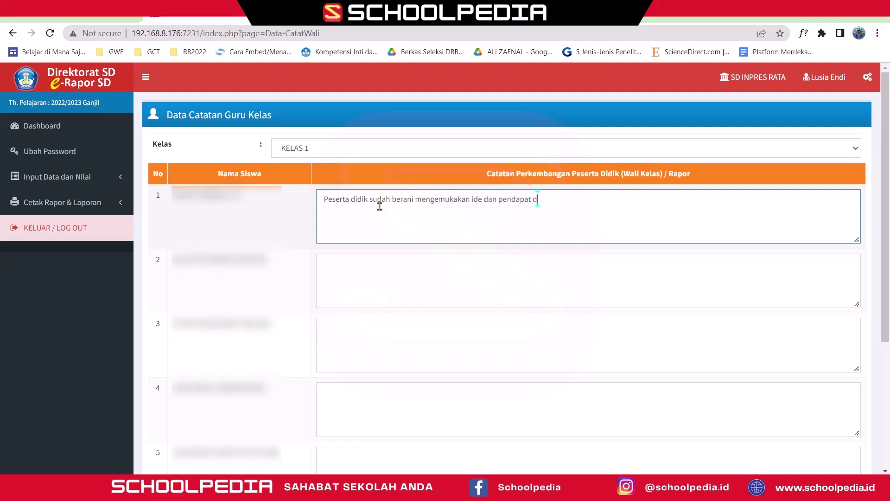
type("i depan teman sekelasnya")
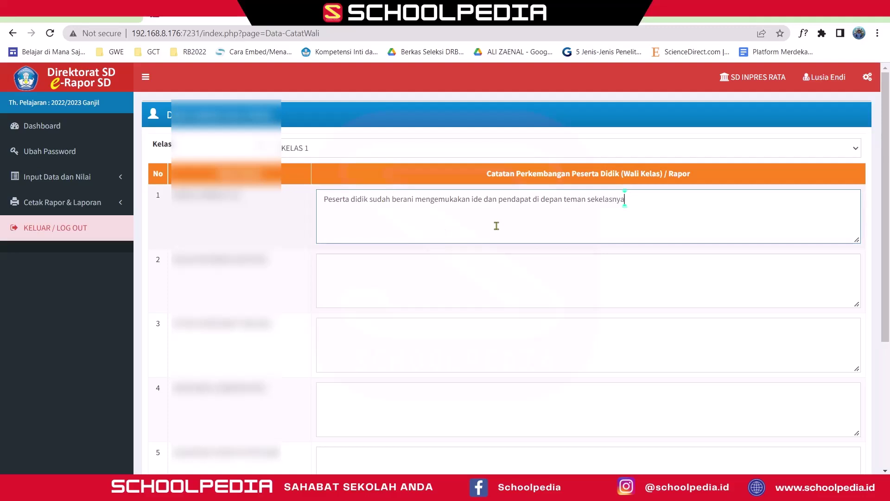
scroll(627, 324, "down", 5)
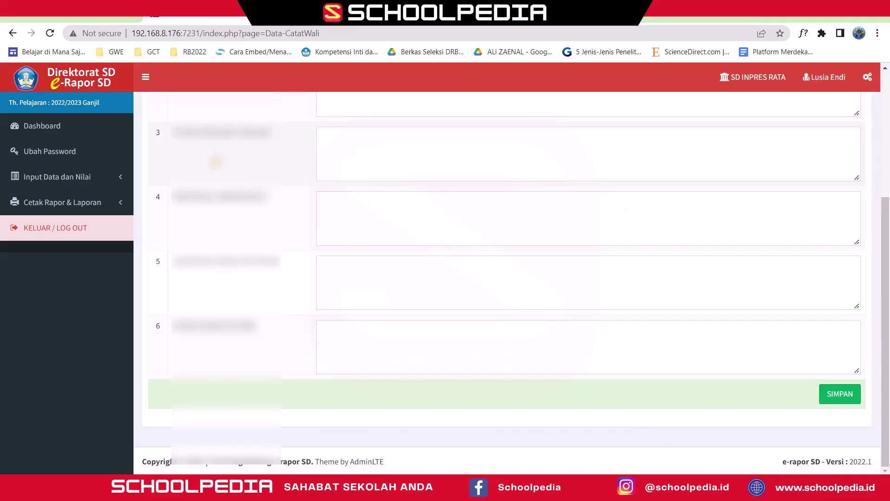
scroll(81, 227, "up", 1)
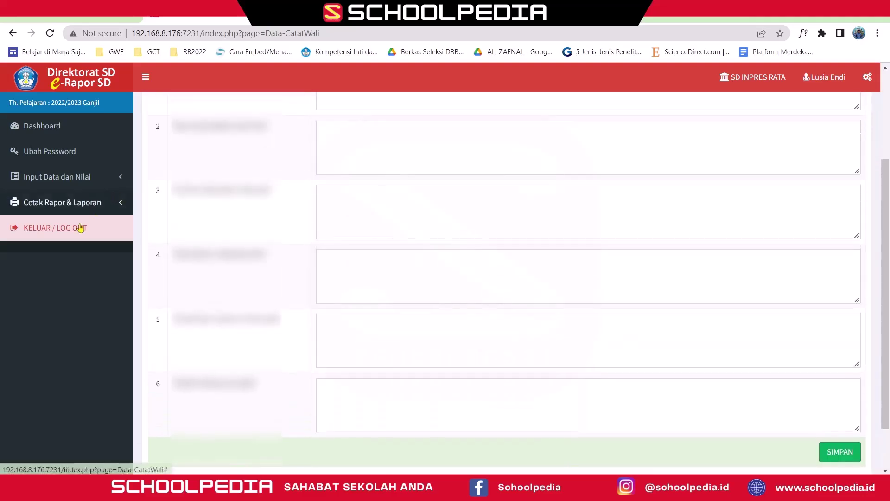
scroll(56, 190, "up", 1)
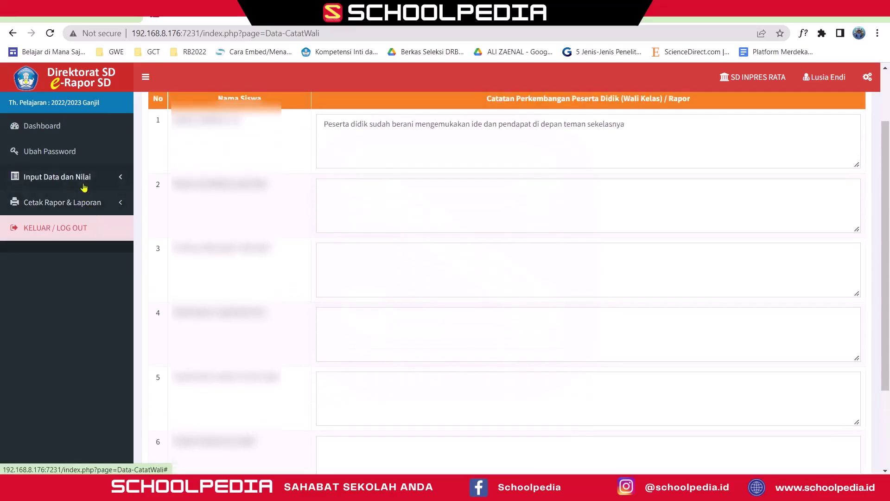
Switch the account's access level from Guru Mapel to Wali Kelas and accept the change.
left_click(55, 178)
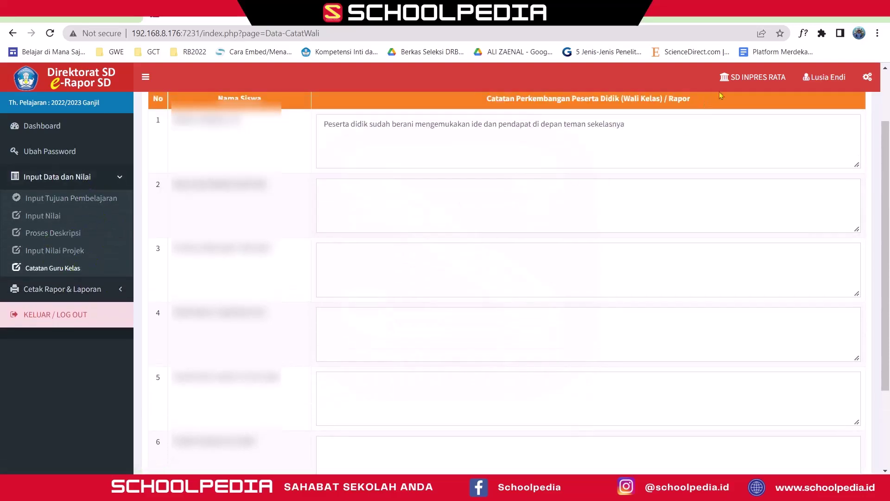
left_click(816, 76)
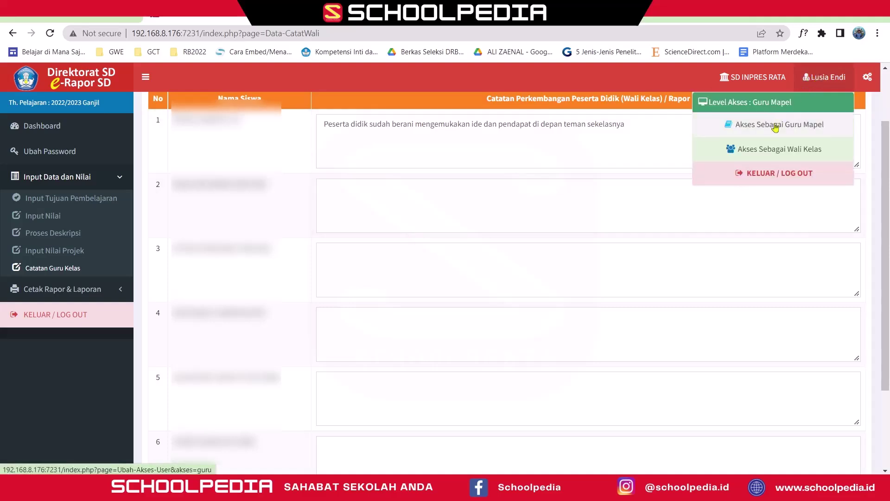
left_click(769, 151)
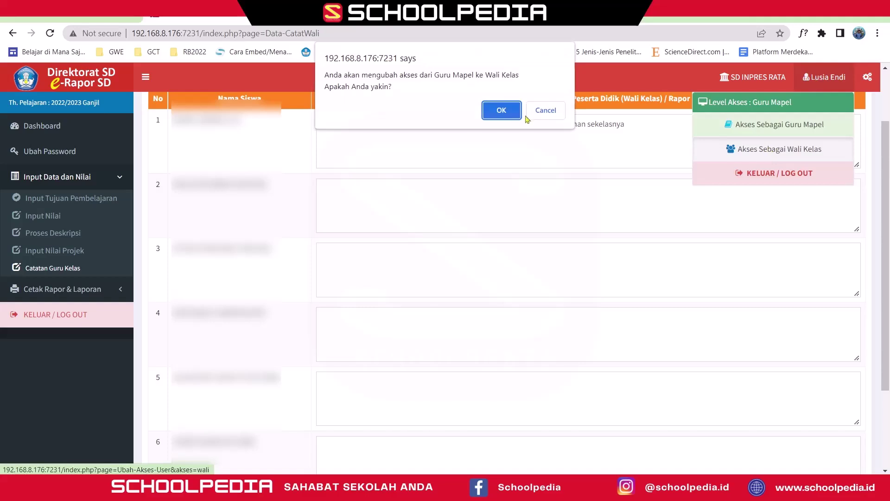
left_click(490, 111)
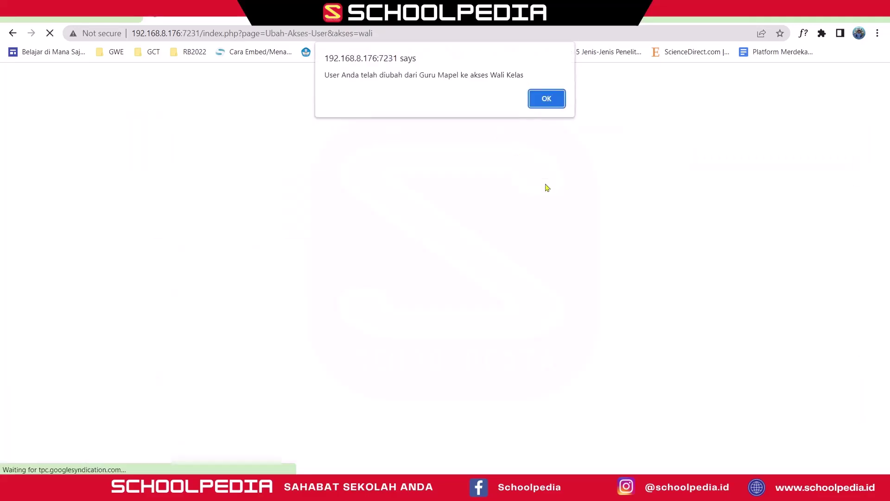
left_click(548, 97)
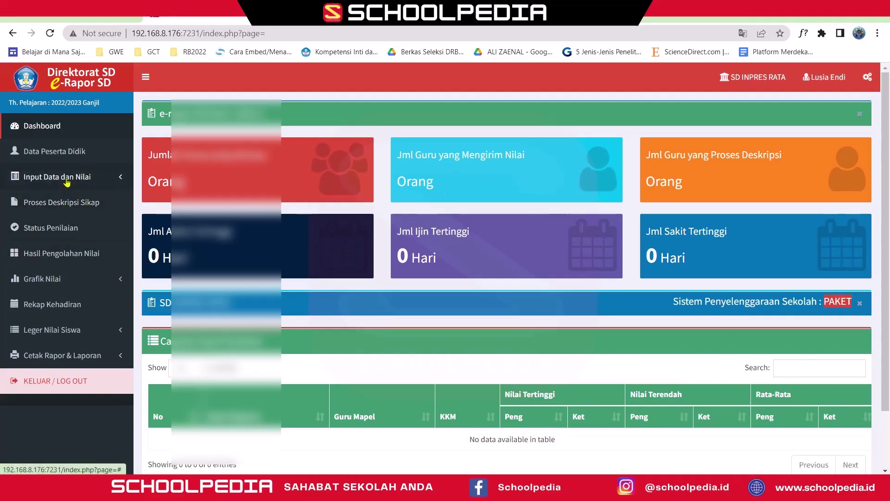
Open the Input Kehadiran Siswa page and list the students of KELAS 1.
left_click(49, 179)
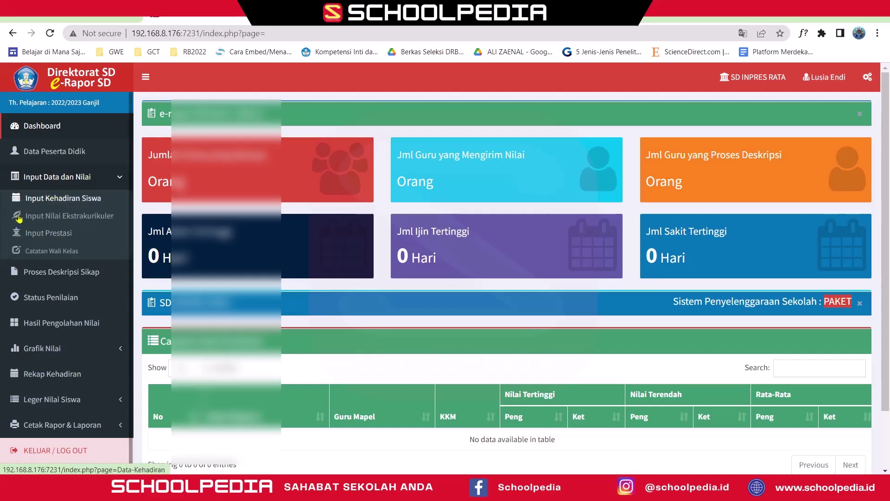
left_click(64, 200)
left_click(368, 149)
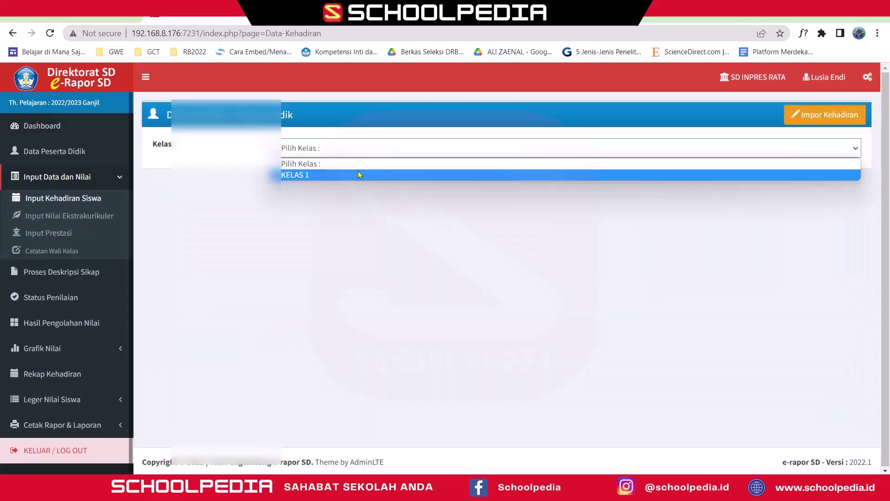
left_click(358, 175)
Look through the Sakit, Izin and Tanpa Keterangan choices in the first student's attendance row.
left_click(524, 201)
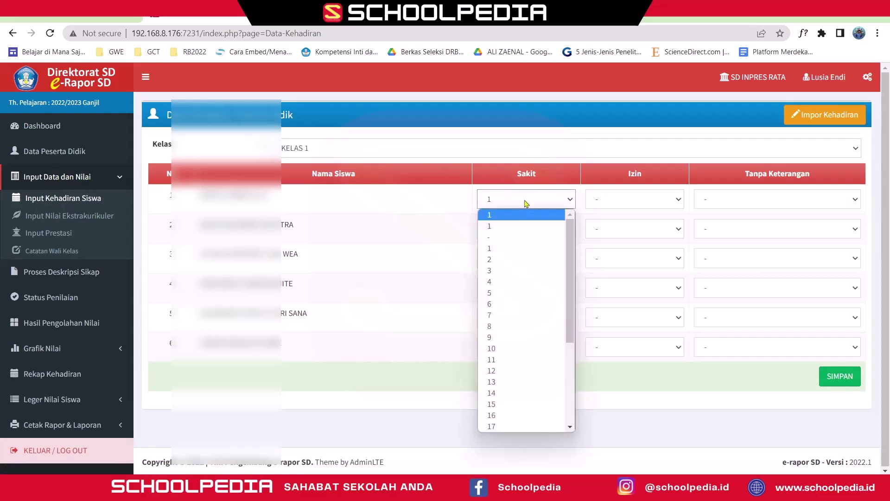
left_click(525, 201)
left_click(630, 200)
left_click(630, 201)
left_click(769, 202)
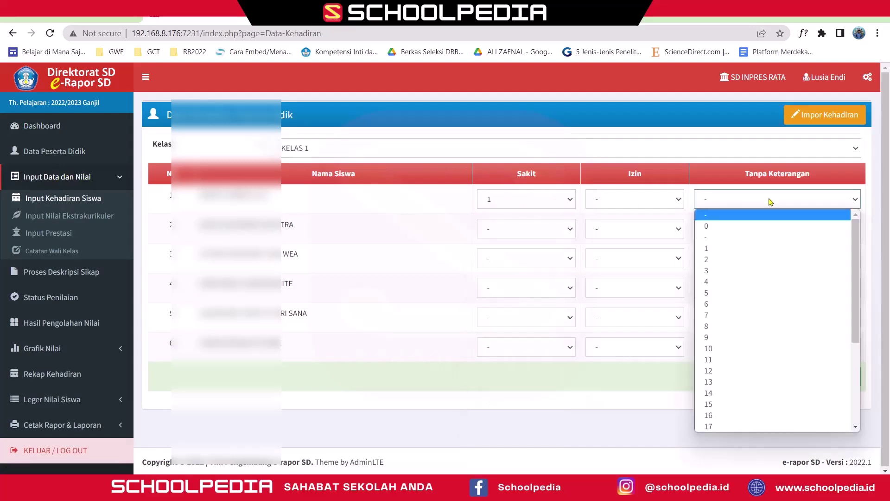
left_click(771, 201)
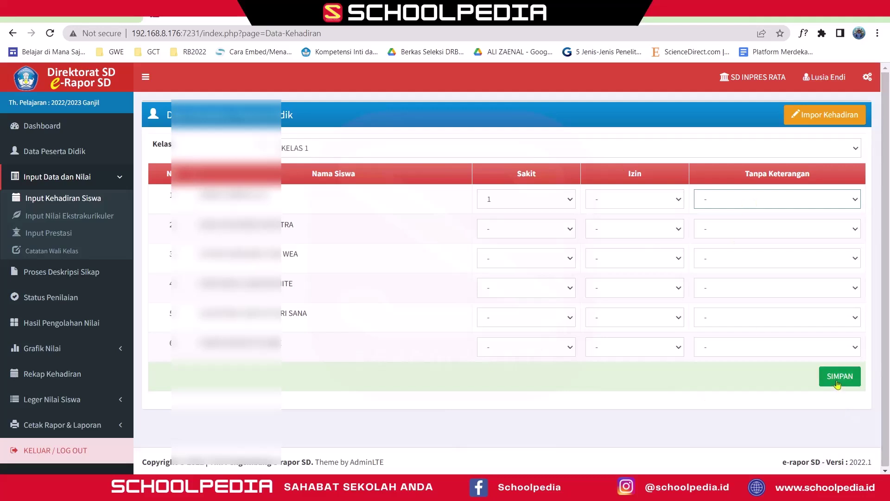
View the Input Nilai Ekstrakurikuler page for KELAS 1 and its form for adding extracurricular grades.
left_click(88, 222)
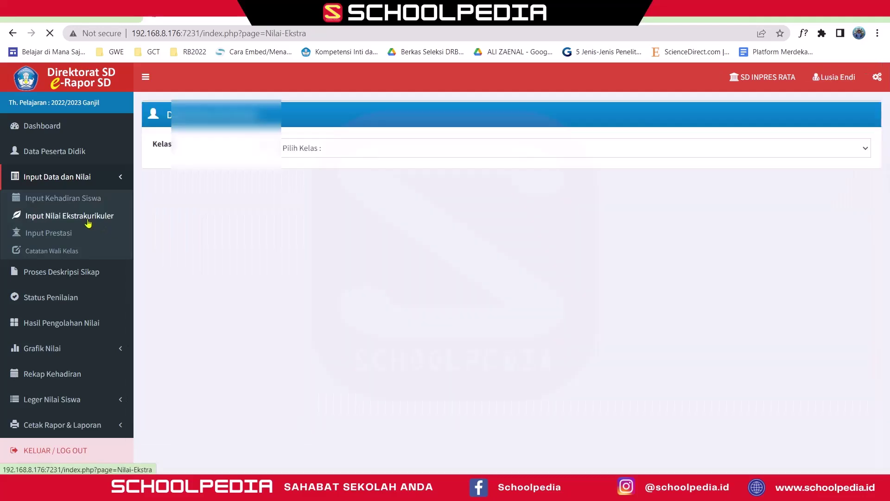
left_click(388, 153)
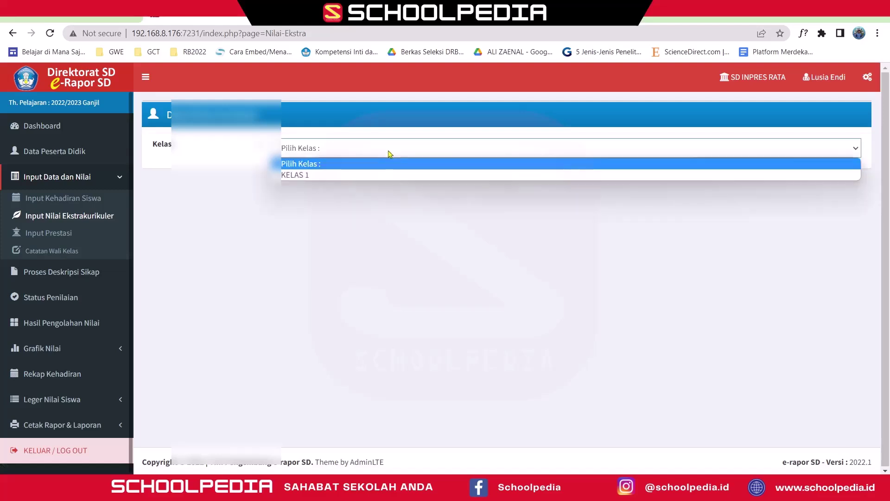
left_click(359, 176)
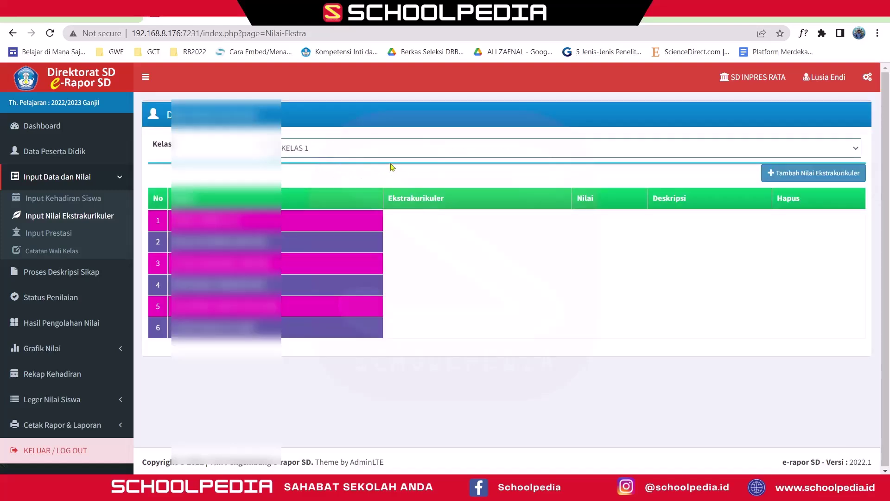
left_click(777, 175)
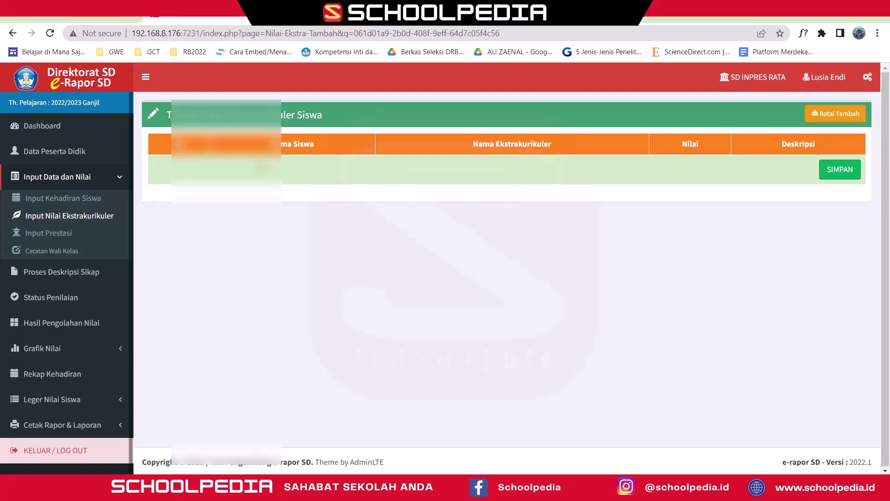
Open the form for adding achievements for KELAS 1 and inspect the first student's Jenis Prestasi and Keterangan Prestasi fields.
left_click(64, 232)
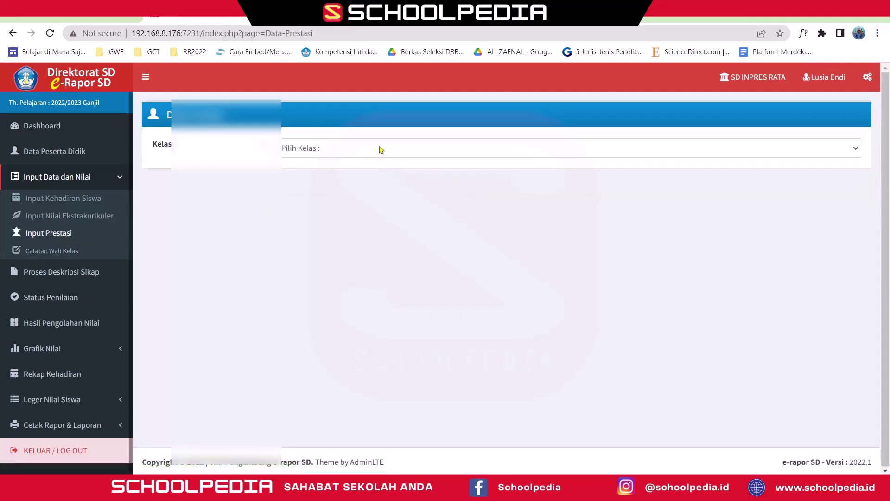
left_click(379, 148)
left_click(363, 179)
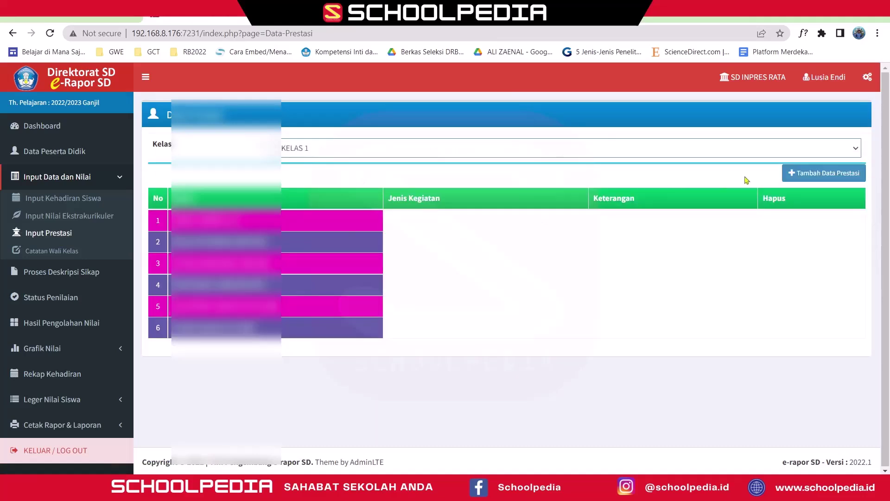
left_click(783, 179)
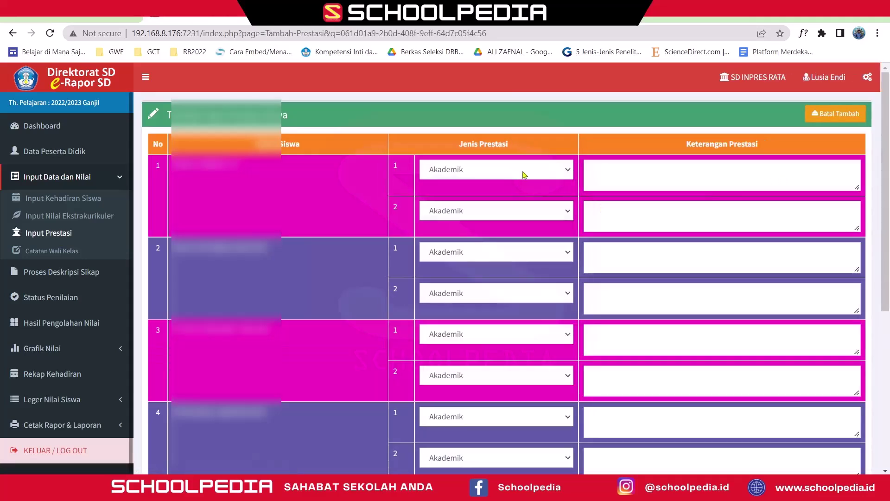
left_click(523, 175)
left_click(765, 183)
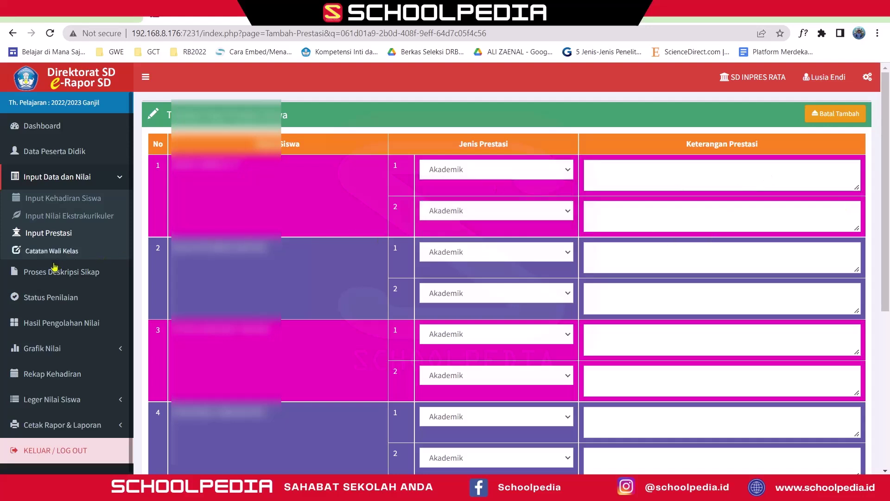
View the Catatan Wali Kelas page.
scroll(57, 271, "down", 1)
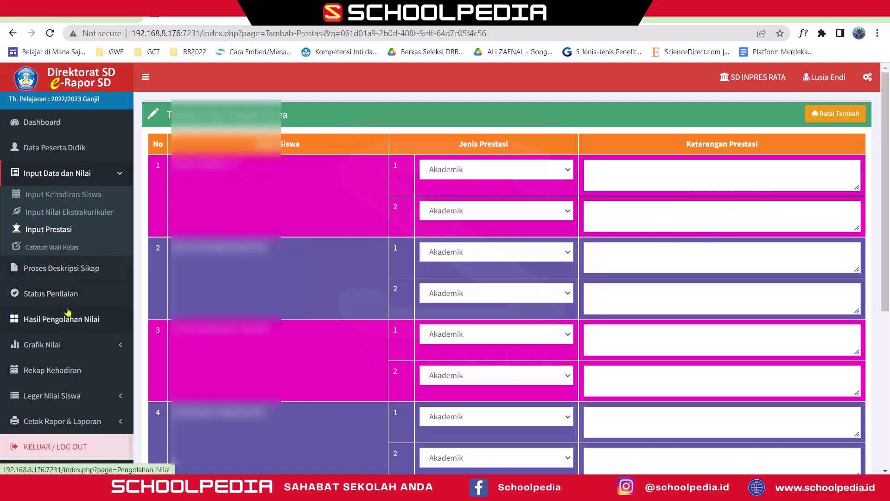
left_click(71, 250)
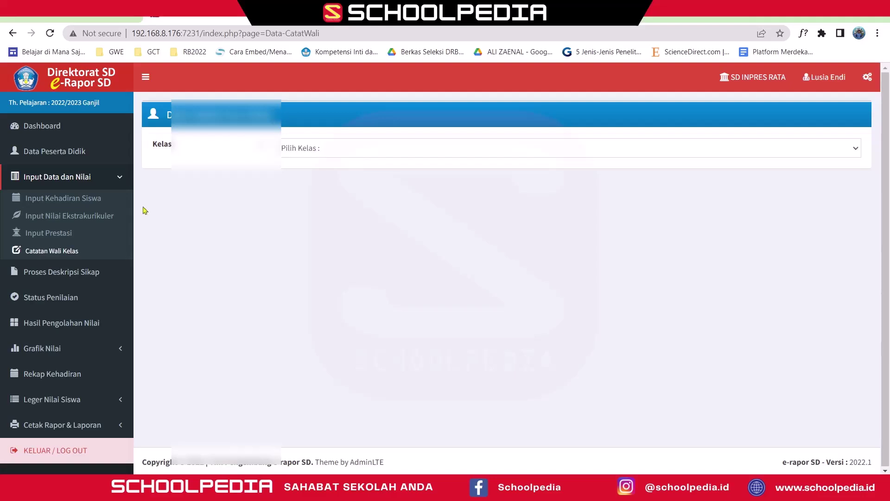
left_click(37, 183)
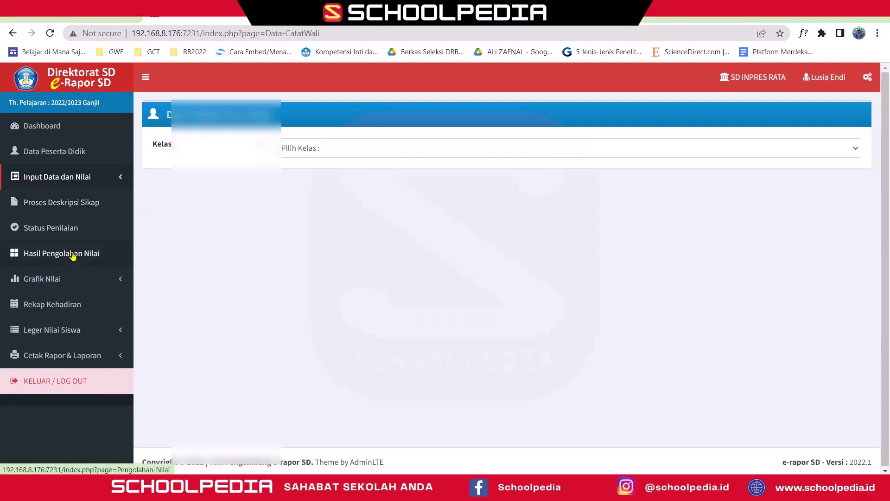
Open the Cetak Rapor page, set the report card paper size to F4 and apply the paper settings.
left_click(63, 360)
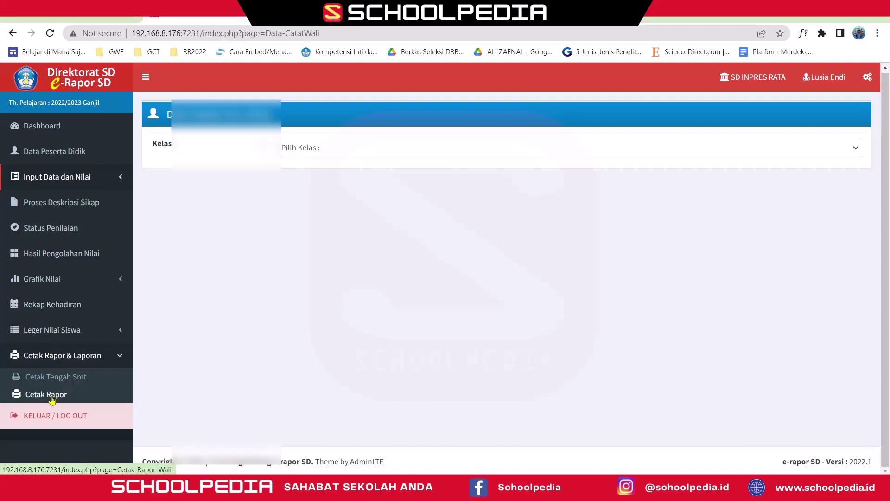
left_click(52, 397)
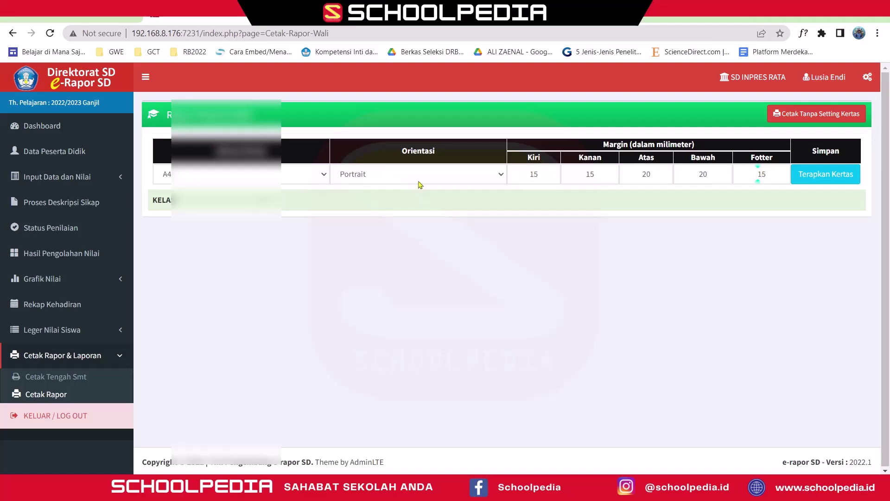
left_click(311, 180)
left_click(293, 204)
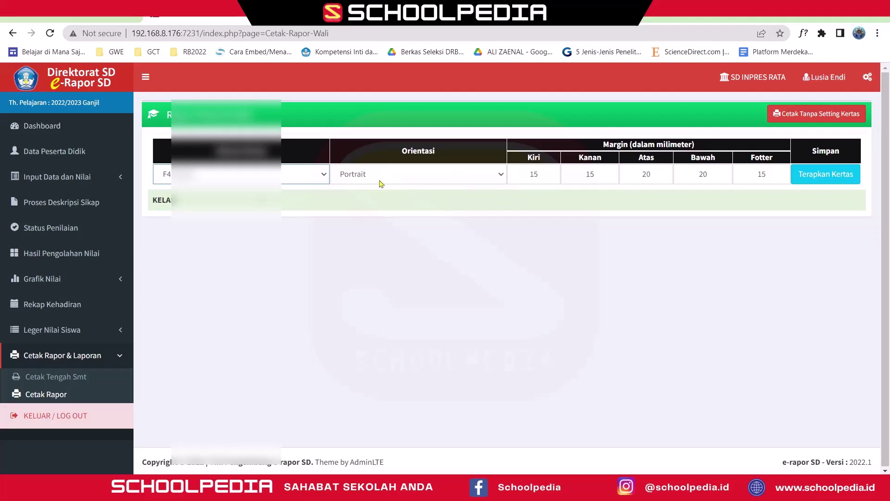
left_click(826, 179)
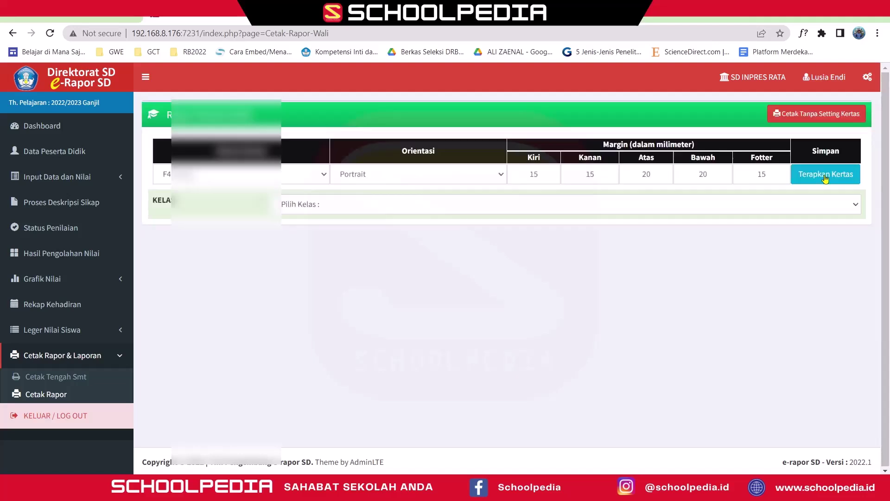
List the printable report cards for the students of KELAS 1.
left_click(408, 206)
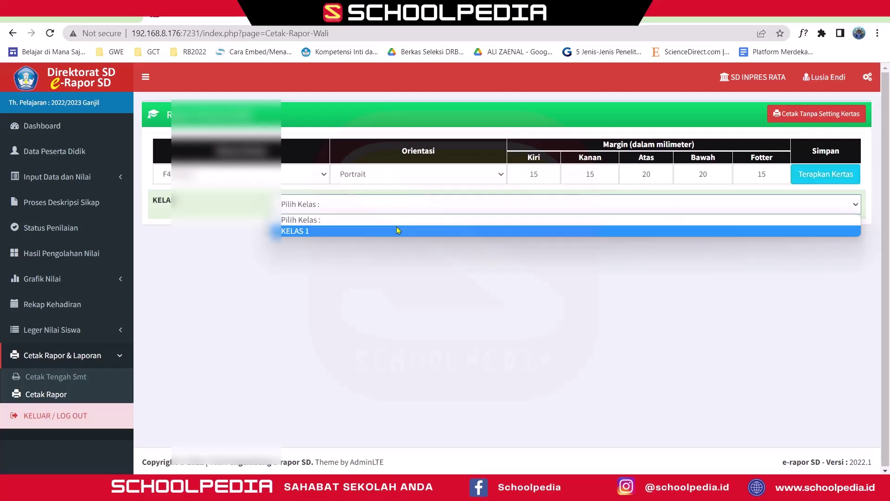
left_click(397, 229)
scroll(552, 283, "down", 1)
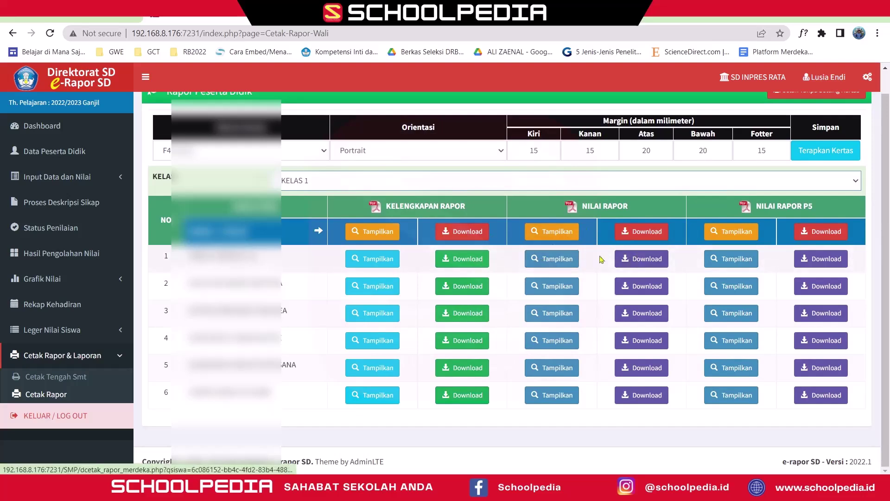
Download the first student's Nilai Rapor as a PDF and open the file.
left_click(556, 263)
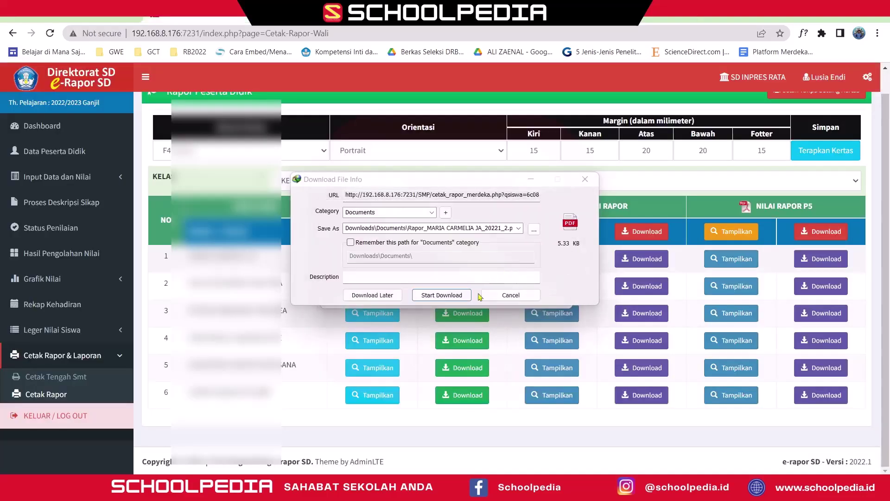
left_click(454, 299)
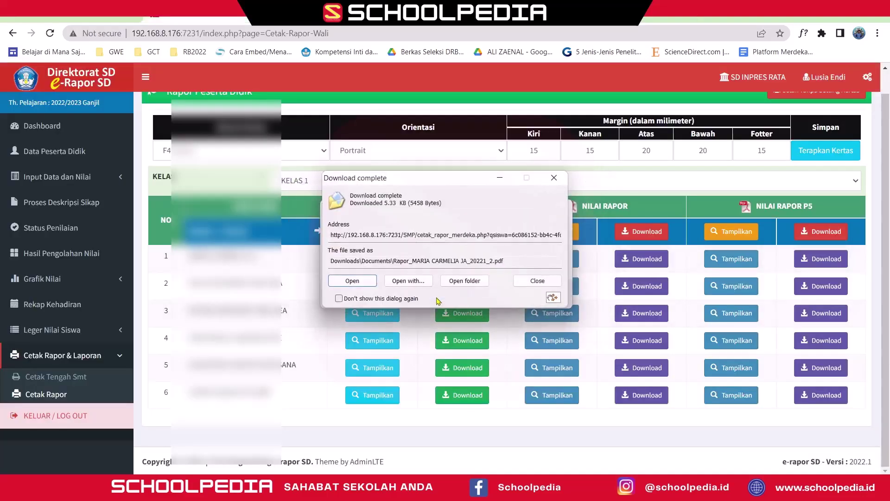
left_click(352, 280)
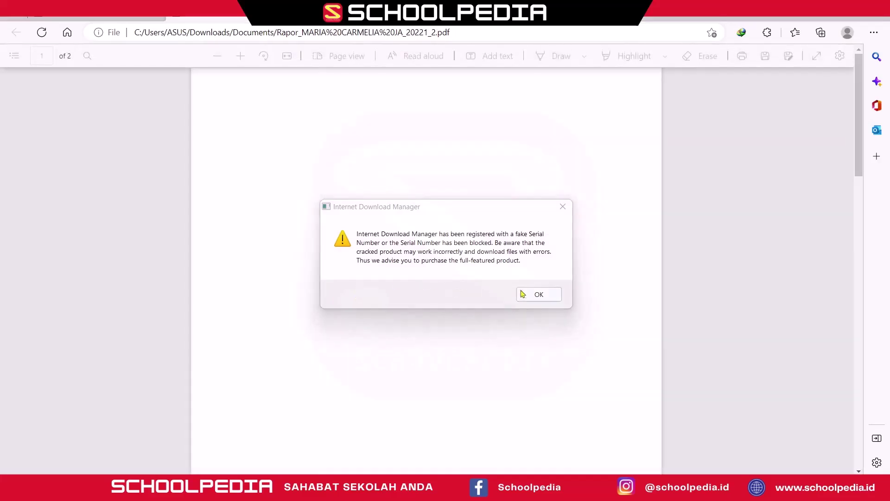
left_click(523, 294)
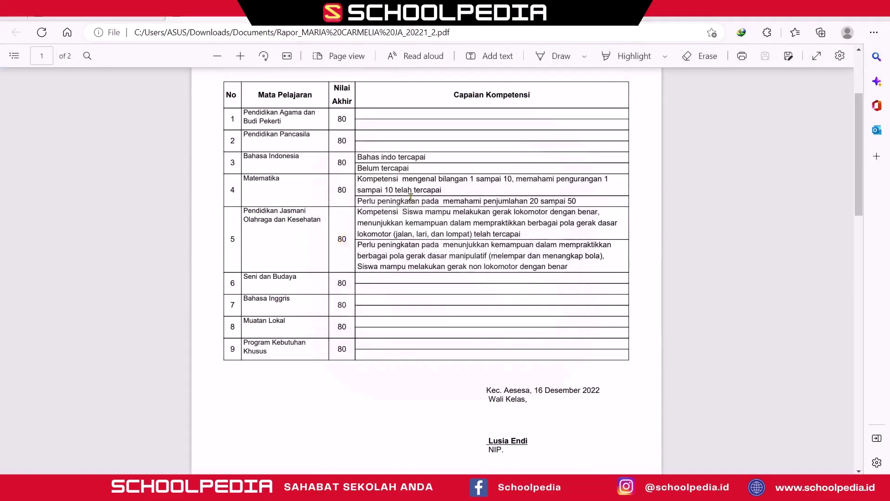
Examine the Matematika row of the report card, including its final grade and competency descriptions.
left_click(509, 302)
left_click_drag(243, 178, 500, 179)
left_click_drag(338, 190, 352, 191)
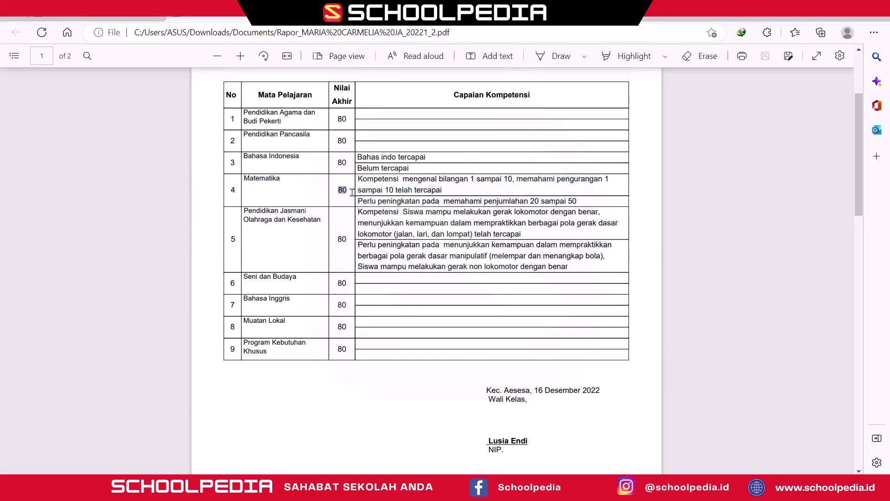
left_click_drag(455, 179, 459, 179)
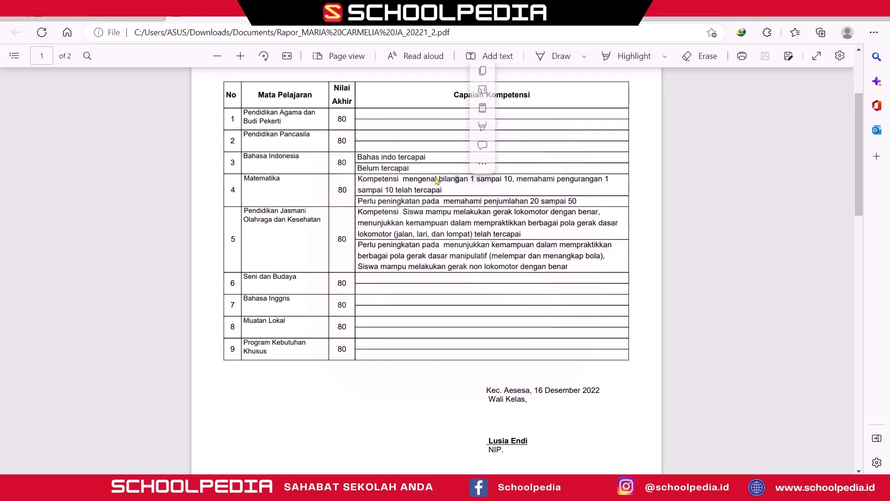
left_click(406, 191)
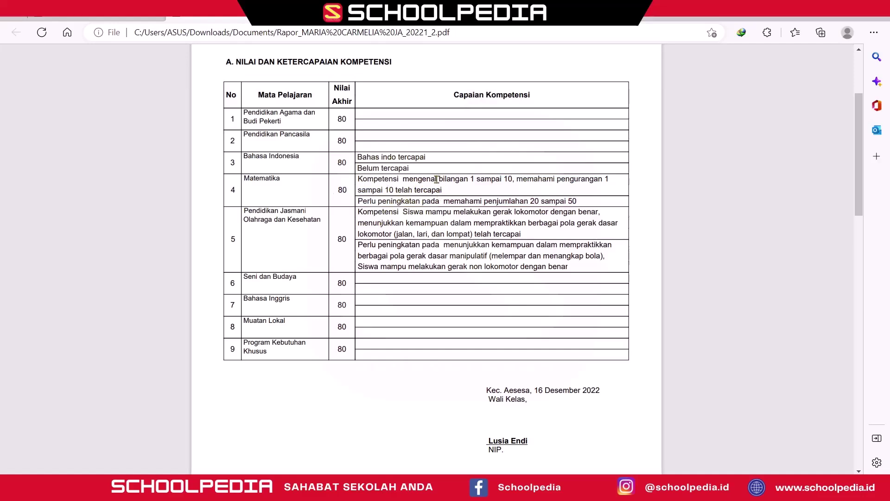
double_click(342, 189)
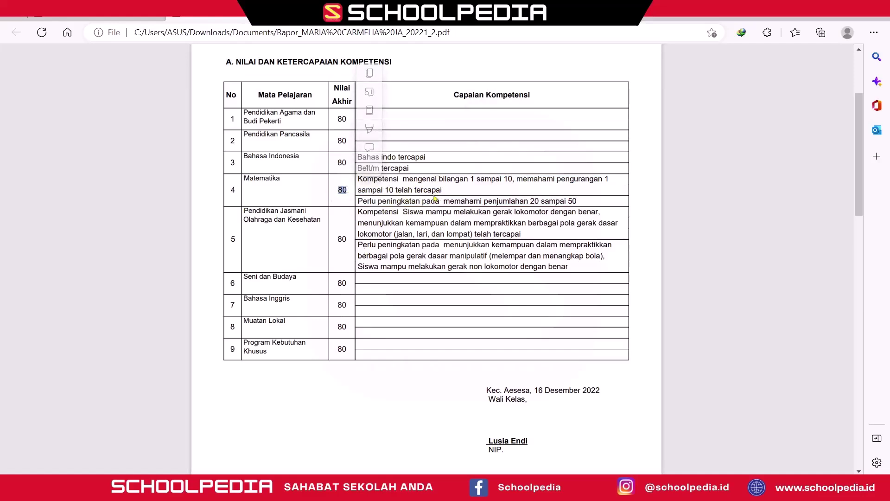
Review the achieved-competency description for Matematika in the opened report card PDF.
left_click_drag(432, 190, 435, 190)
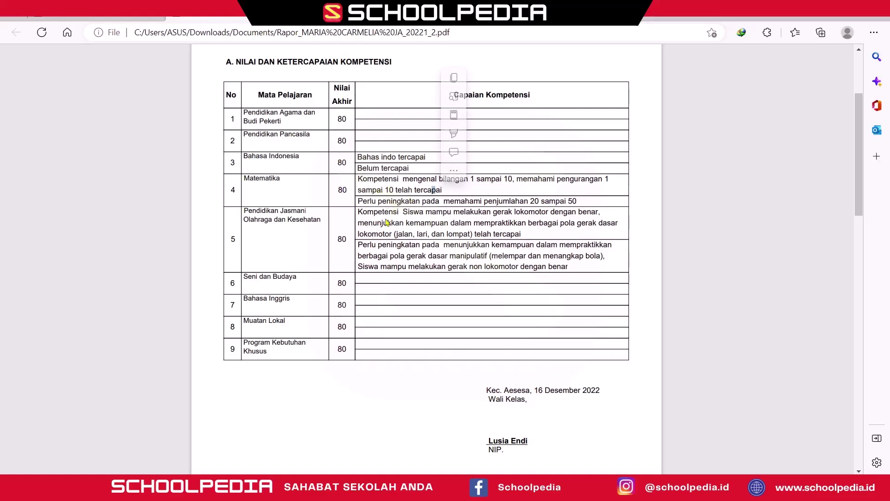
left_click(365, 185)
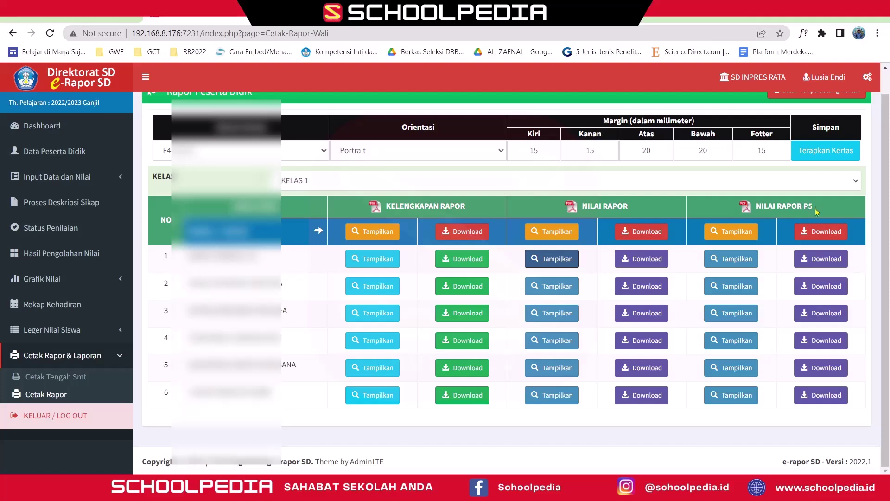
Examine the NILAI RAPOR P5 print options for KELAS 1 on the e-Rapor SD Cetak Rapor page.
left_click_drag(812, 208, 757, 207)
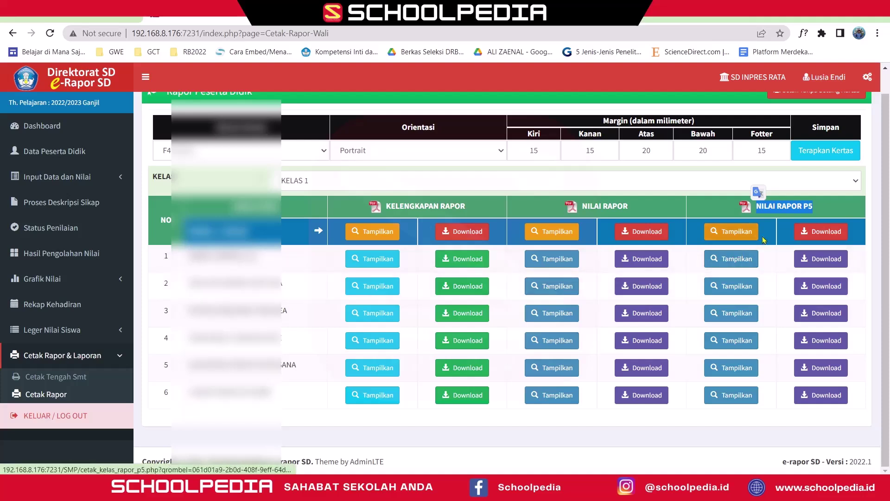
left_click(821, 213)
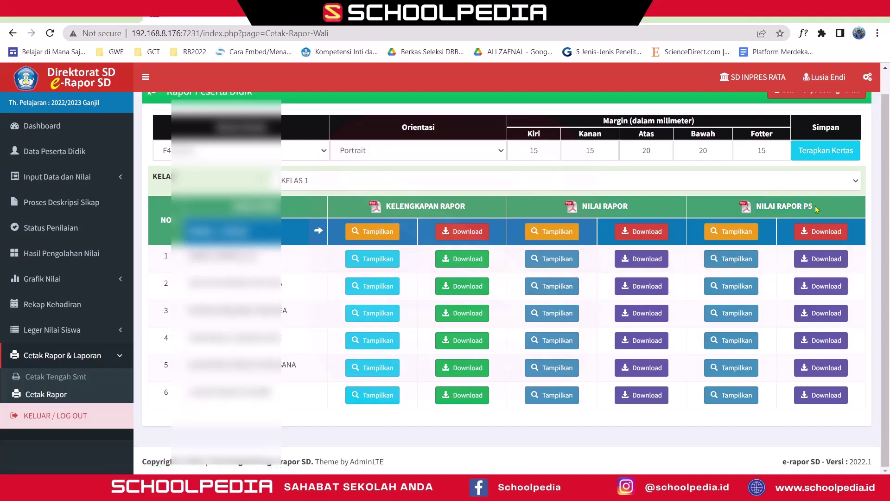
left_click_drag(811, 206, 757, 209)
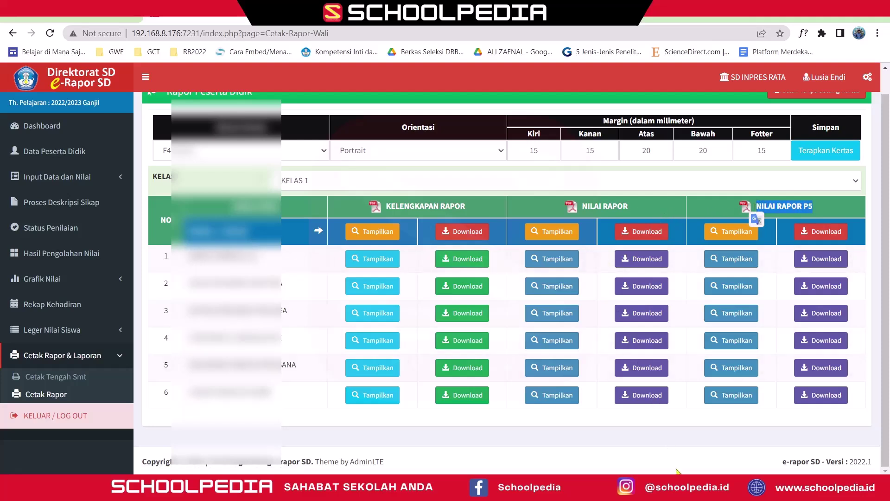
left_click(641, 492)
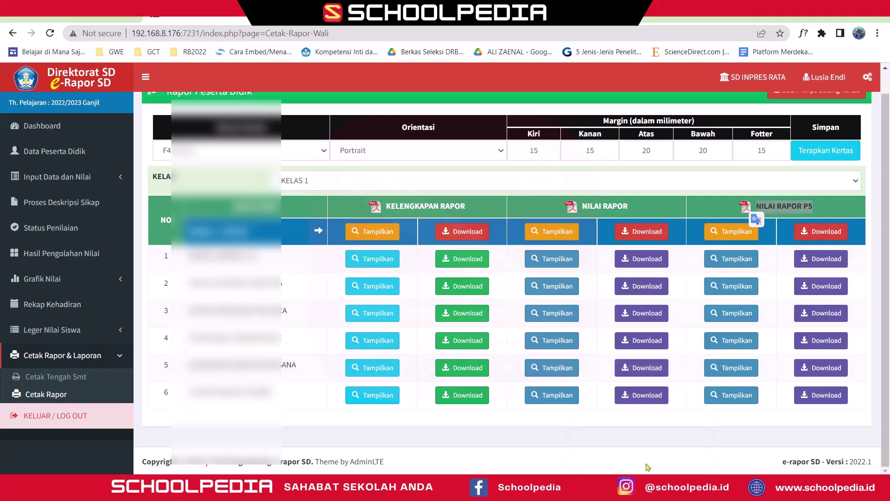